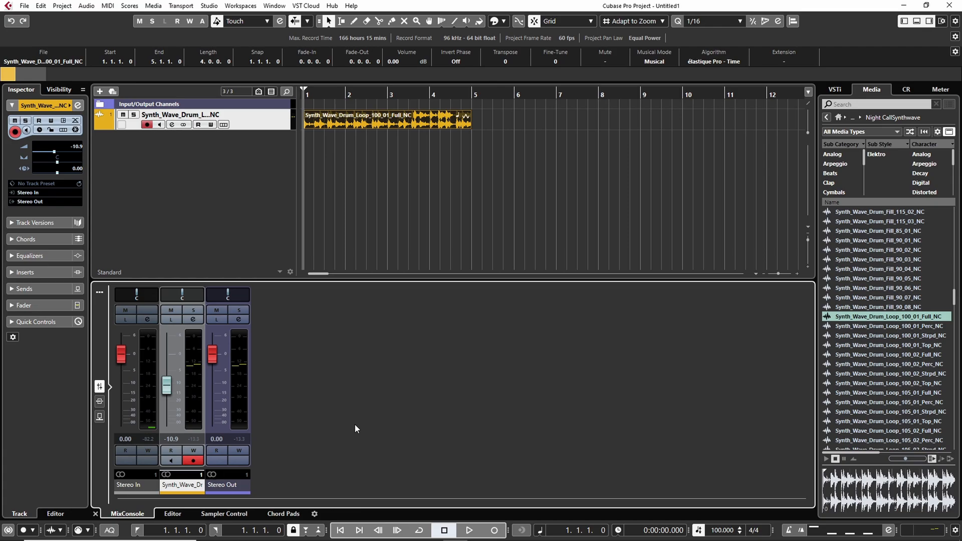
# - Deselect the drum loop clip and play the project briefly from bar 1
pyautogui.moveTo(627, 239); pyautogui.dragTo(371, 101)
pyautogui.moveTo(533, 187)
pyautogui.mouseDown()
pyautogui.moveTo(425, 131)
pyautogui.moveTo(346, 123)
pyautogui.mouseUp()
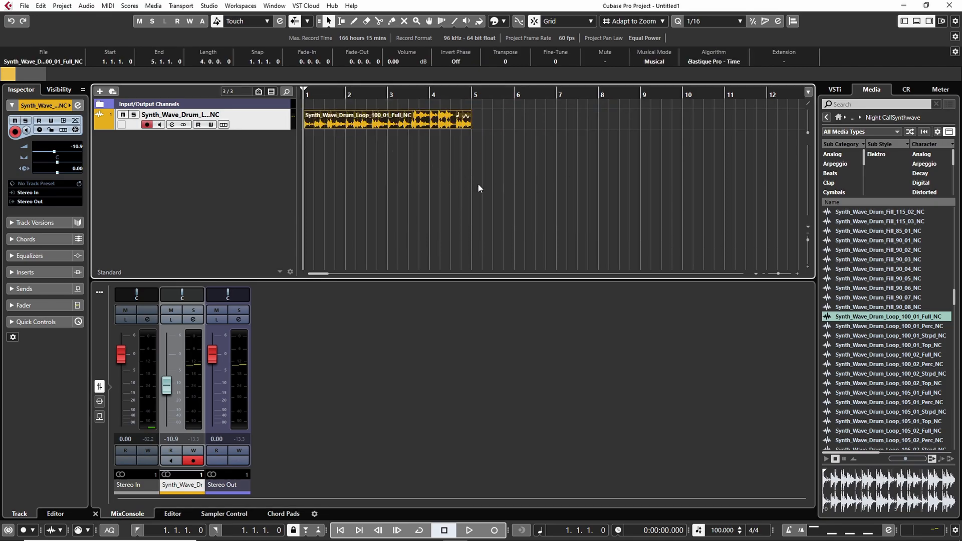
pyautogui.click(533, 197)
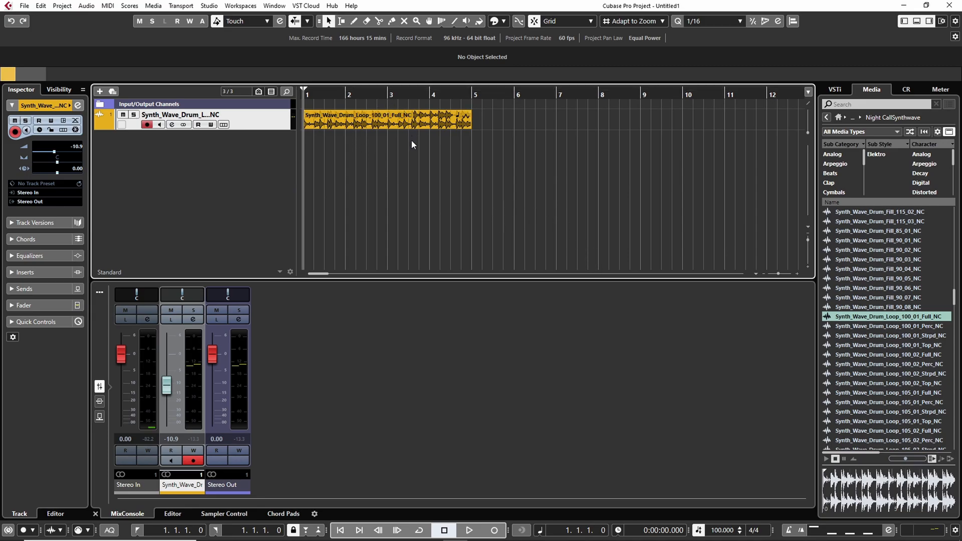
pyautogui.press('space')
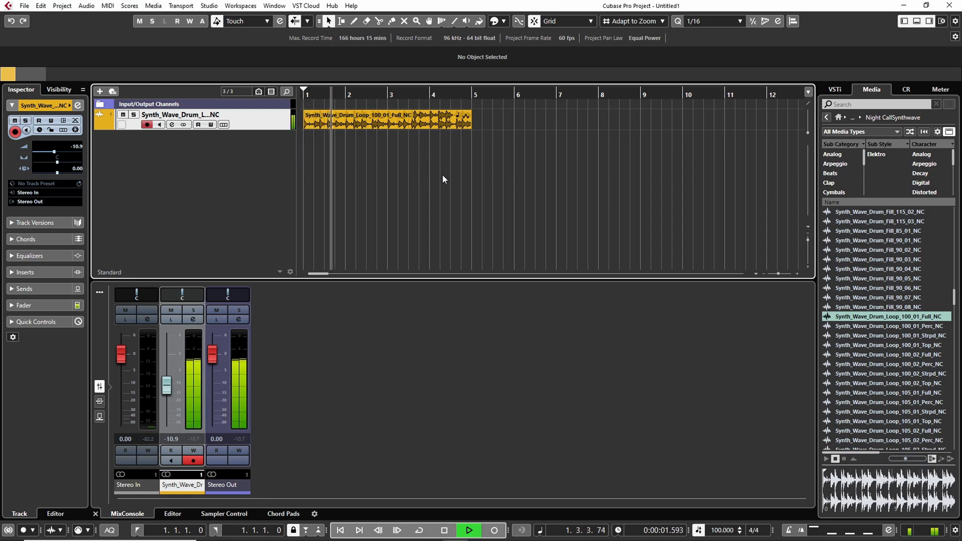
pyautogui.press('space')
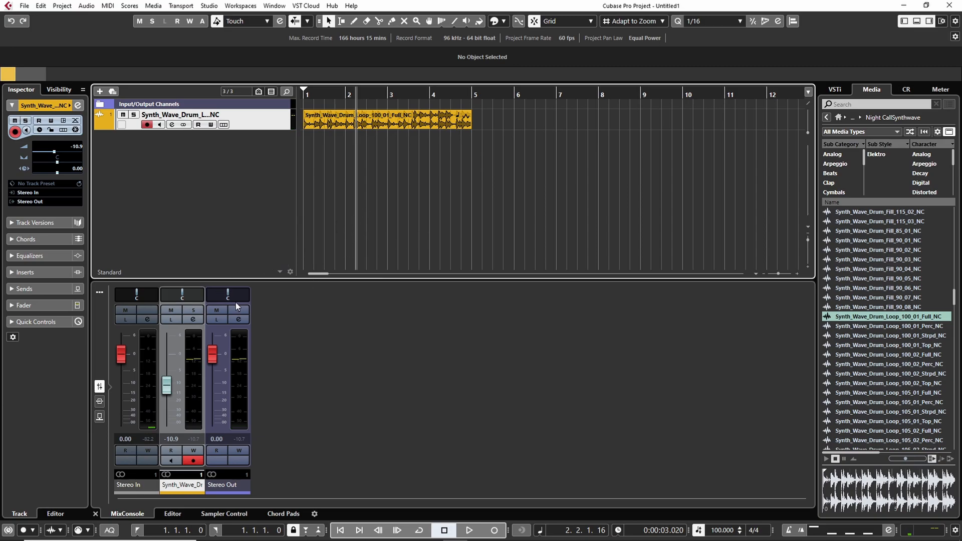
# - Insert the Compressor effect in the first insert slot of the drum loop channel
pyautogui.click(99, 402)
pyautogui.click(462, 123)
pyautogui.click(437, 173)
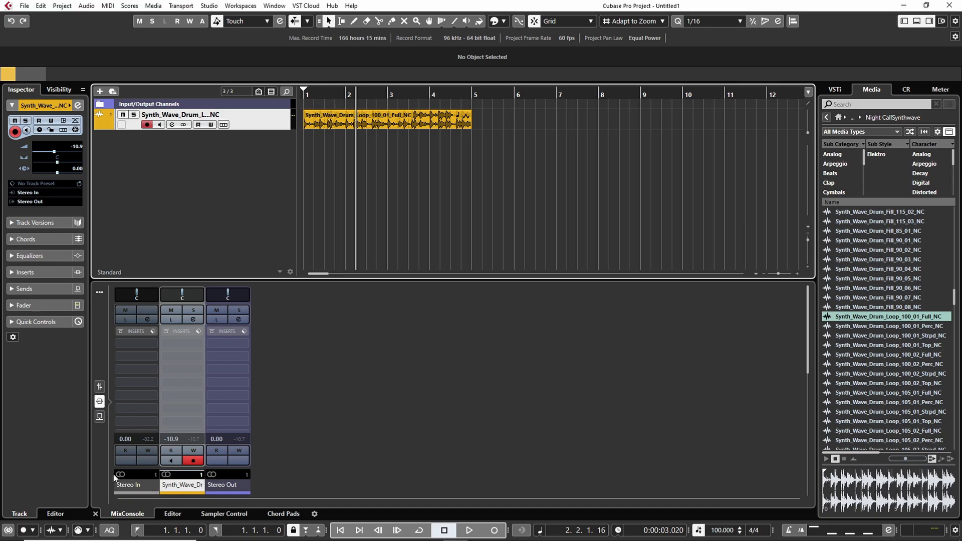
pyautogui.click(198, 344)
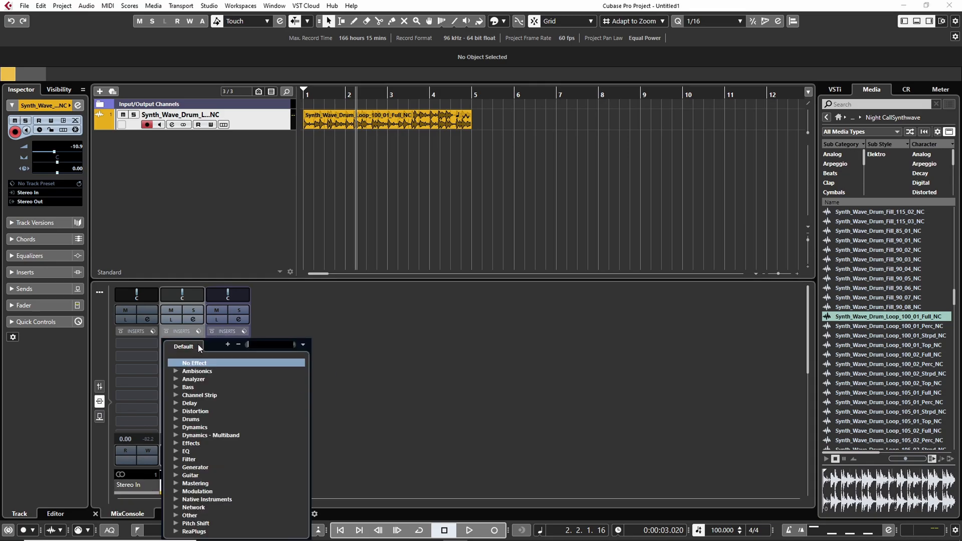
pyautogui.write('compre')
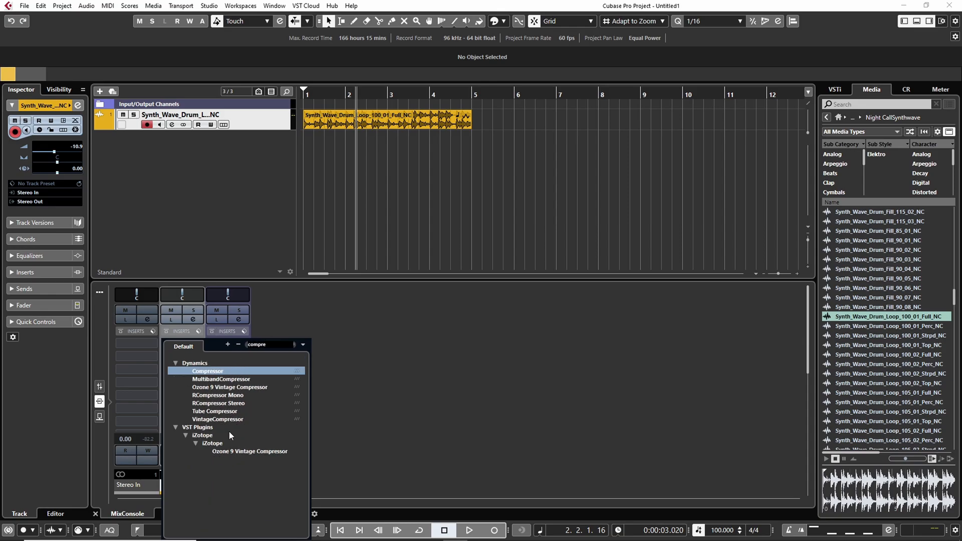
pyautogui.click(216, 372)
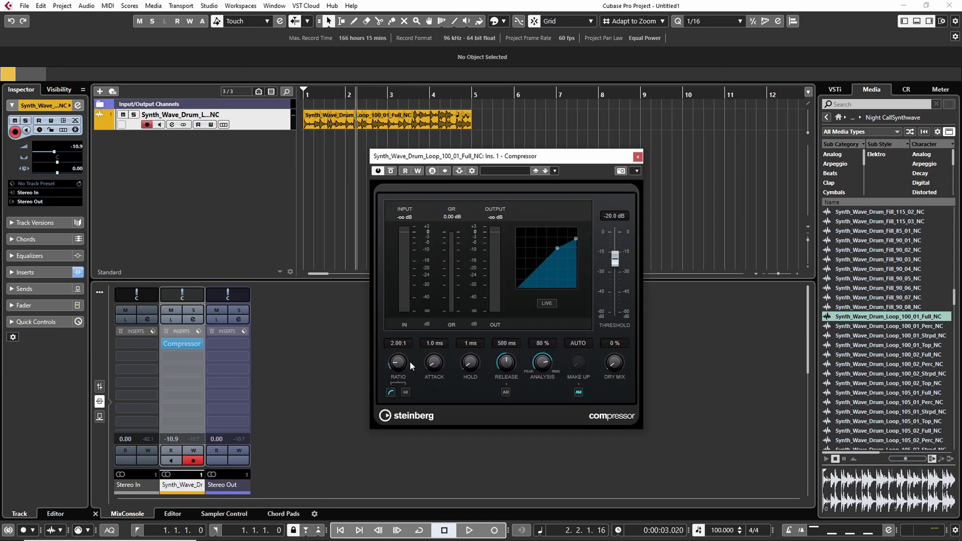
pyautogui.moveTo(525, 160)
pyautogui.mouseDown()
pyautogui.moveTo(479, 168)
pyautogui.moveTo(519, 162)
pyautogui.mouseUp()
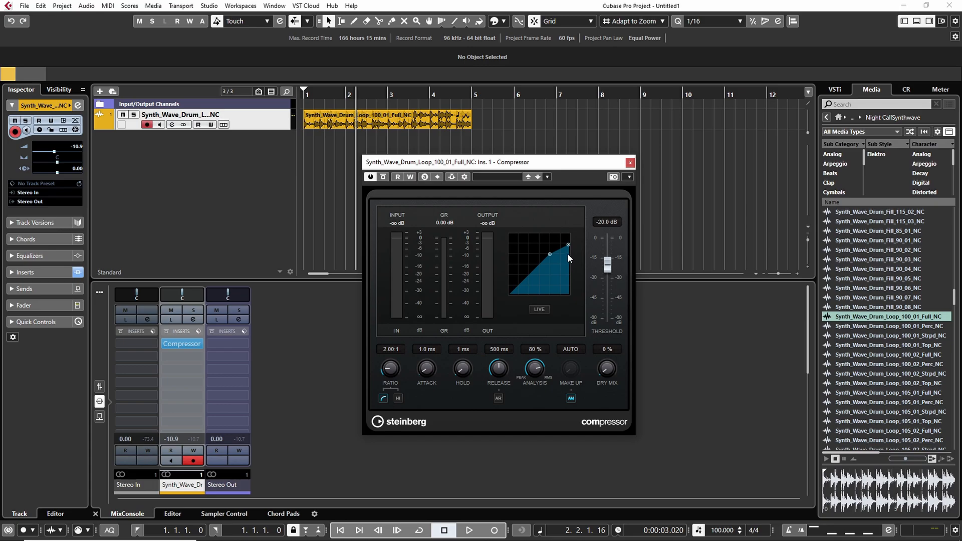
pyautogui.moveTo(548, 253)
pyautogui.mouseDown()
pyautogui.moveTo(540, 265)
pyautogui.moveTo(545, 259)
pyautogui.mouseUp()
pyautogui.moveTo(615, 272); pyautogui.dragTo(573, 249)
pyautogui.keyDown('ctrl'); pyautogui.click(392, 371); pyautogui.keyUp('ctrl')
pyautogui.keyDown('ctrl'); pyautogui.click(608, 268); pyautogui.keyUp('ctrl')
# - Set the compressor's ratio to 4:1 and turn off automatic make-up gain while the loop plays
pyautogui.moveTo(392, 373); pyautogui.dragTo(393, 351)
pyautogui.write('4')
pyautogui.press('Return')
pyautogui.press('space')
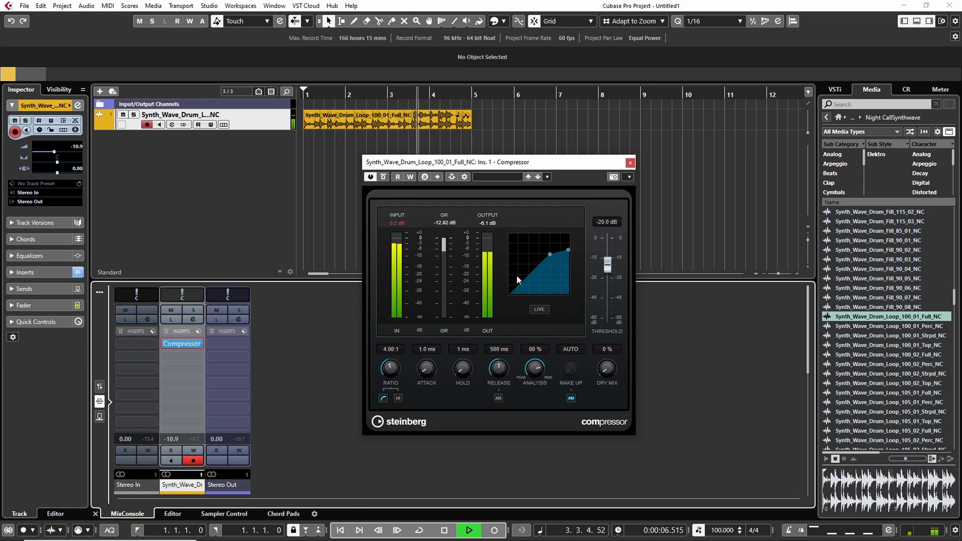
pyautogui.click(571, 399)
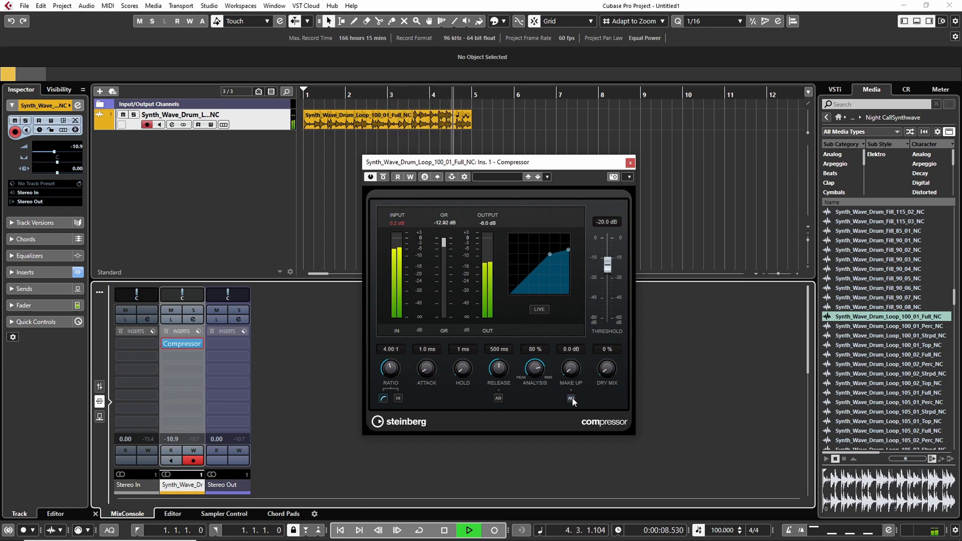
pyautogui.press('space')
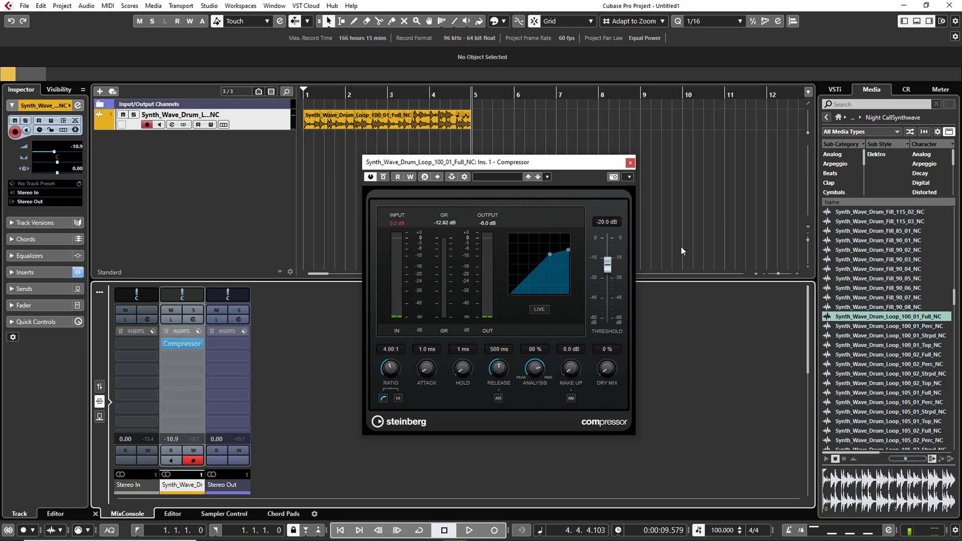
# - Show the mixer faders and reset the drum loop channel's volume fader to 0.00 dB
pyautogui.click(243, 202)
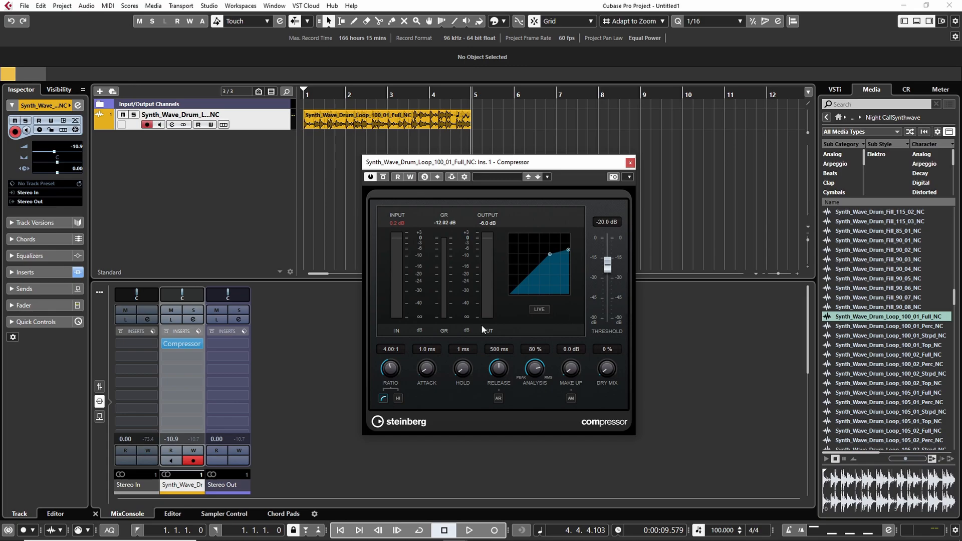
pyautogui.press('space')
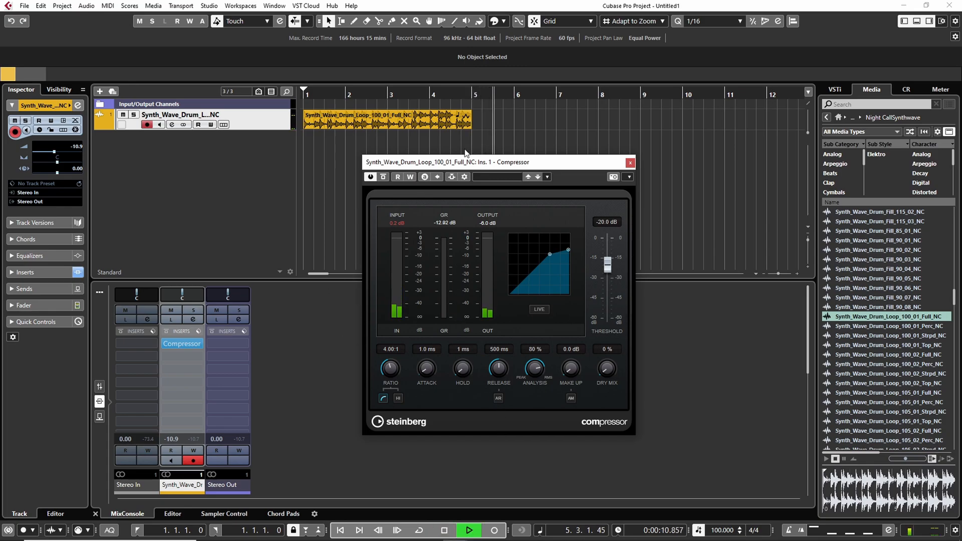
pyautogui.press('space')
pyautogui.click(104, 386)
pyautogui.keyDown('ctrl'); pyautogui.click(166, 389); pyautogui.keyUp('ctrl')
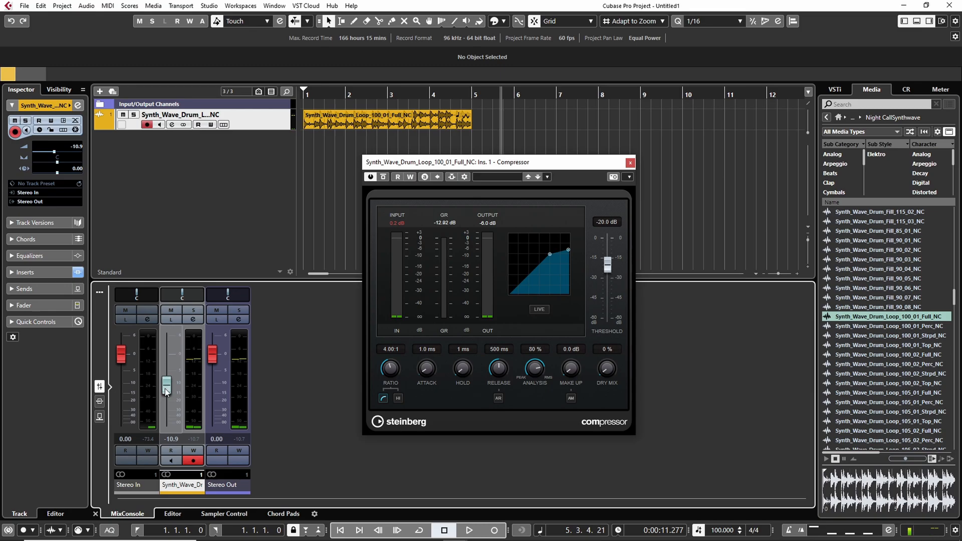
# - Set the locators around the drum loop clip and turn on cycle playback from bar 1 to bar 5
pyautogui.press('space')
pyautogui.click(352, 114)
pyautogui.press('p')
pyautogui.press('KP_Divide')
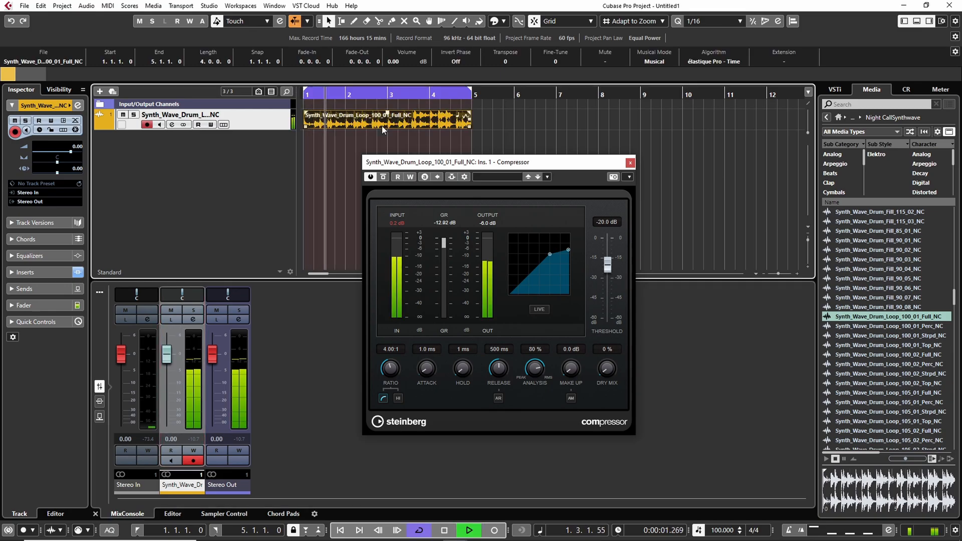
# - Reset the compressor's gain reduction and input peak readings during playback, and stop the playback
pyautogui.click(446, 224)
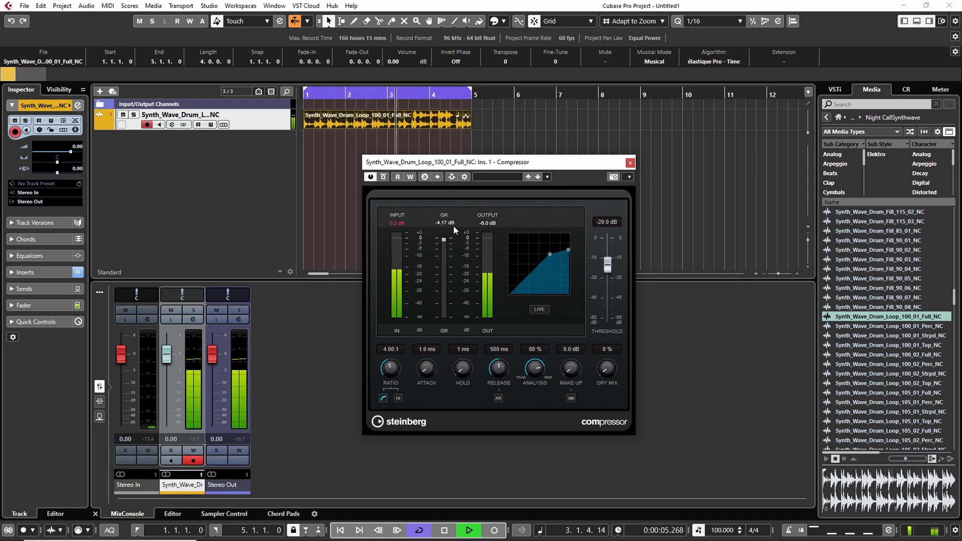
pyautogui.click(395, 226)
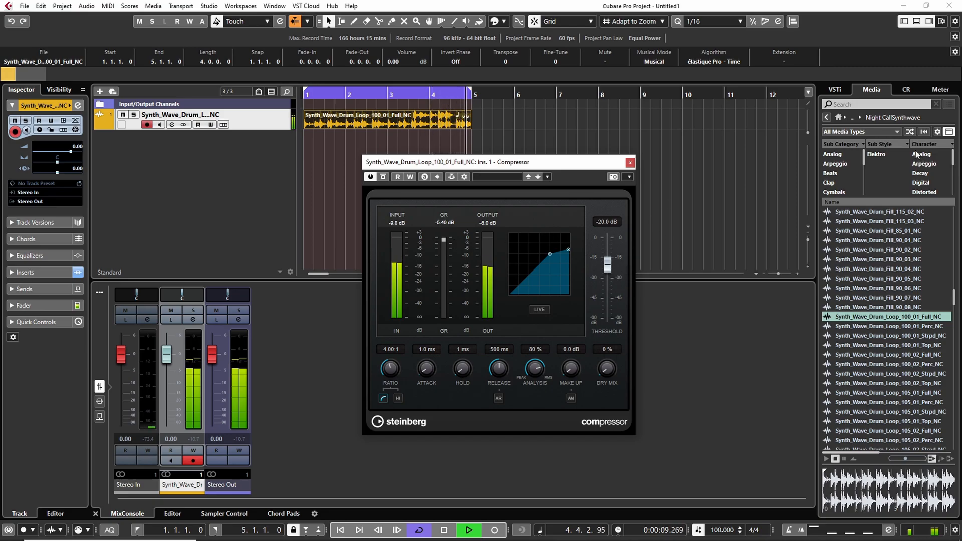
pyautogui.press('space')
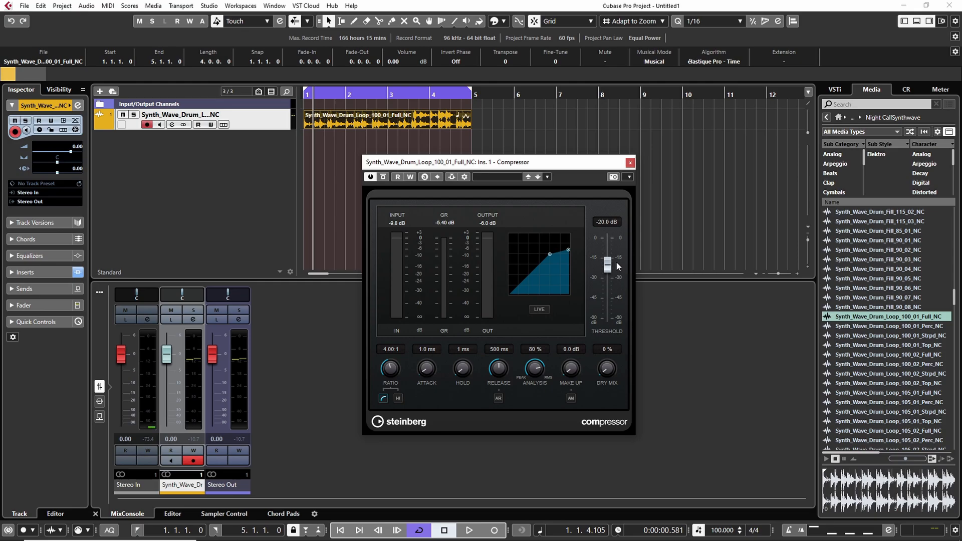
# - Audition the compression with the threshold at -10.9 dB and at -36.4 dB, resetting the gain reduction reading in between
pyautogui.press('space')
pyautogui.moveTo(606, 265); pyautogui.dragTo(604, 250)
pyautogui.click(446, 222)
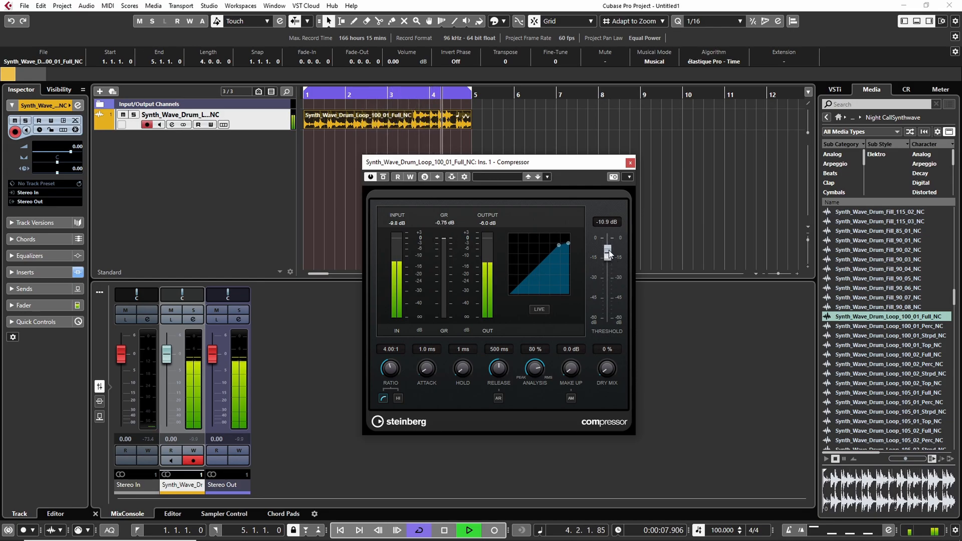
pyautogui.press('space')
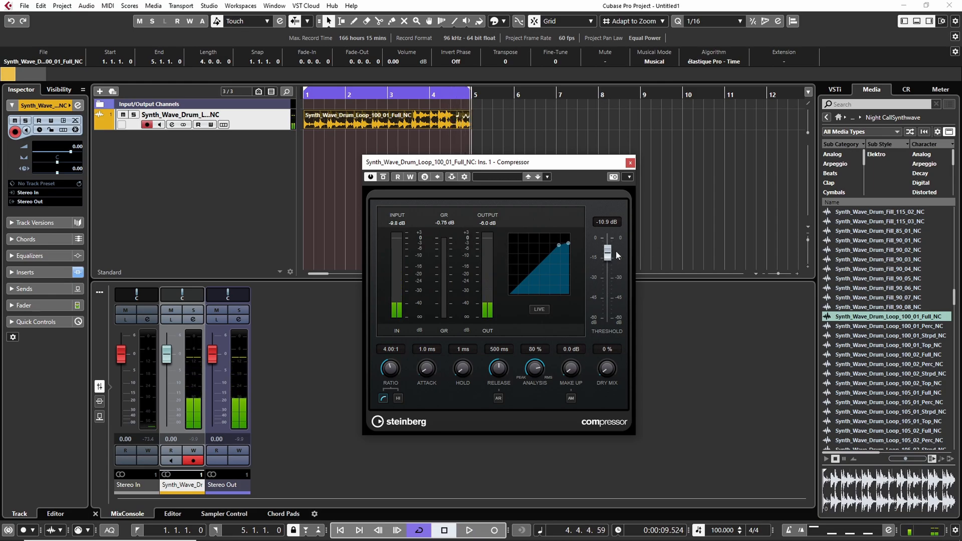
pyautogui.moveTo(608, 253); pyautogui.dragTo(610, 286)
pyautogui.press('space')
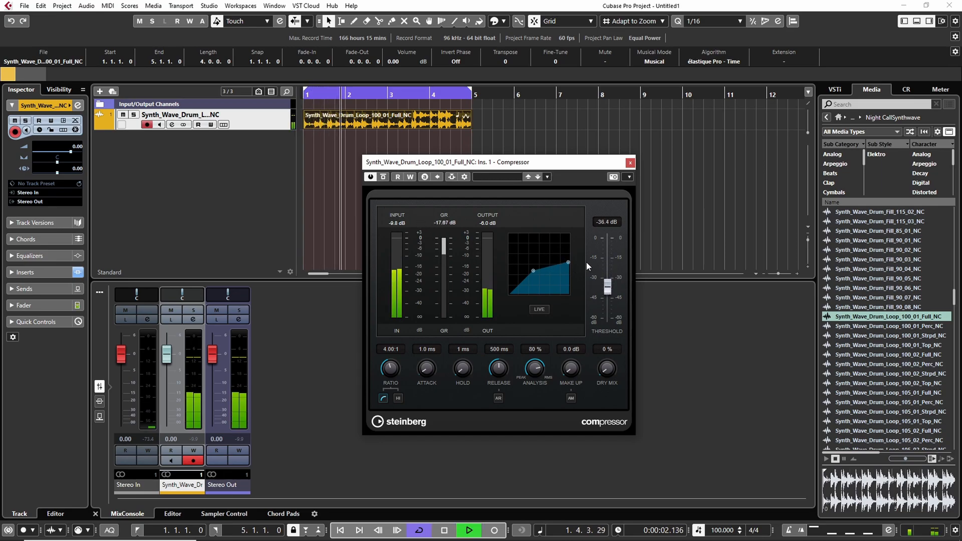
pyautogui.press('space')
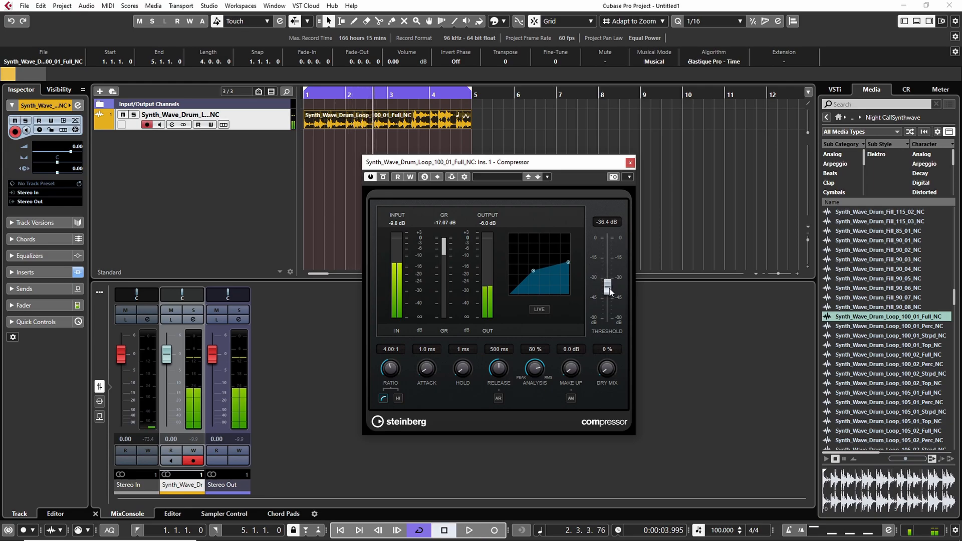
# - Set the compressor's threshold to -23.6 dB and reset the gain reduction reading
pyautogui.moveTo(609, 288); pyautogui.dragTo(609, 270)
pyautogui.click(444, 221)
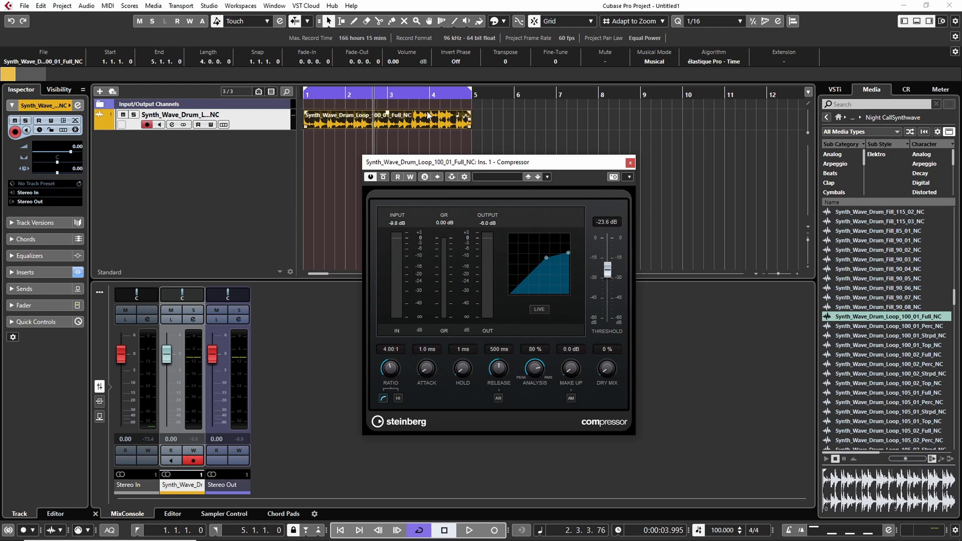
# - Set the Control Room's main monitoring level to 0 dB and return to the media browser
pyautogui.click(906, 90)
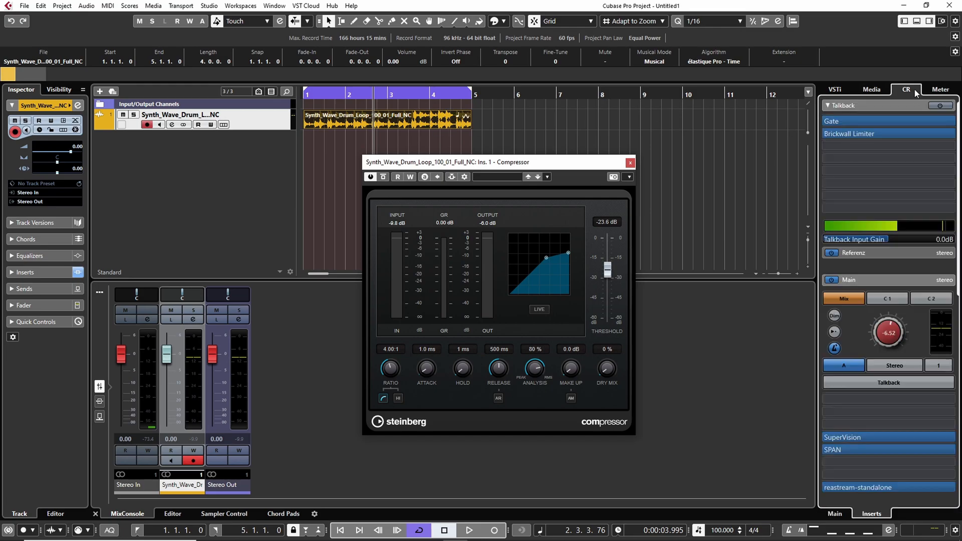
pyautogui.doubleClick(890, 334)
pyautogui.write('0')
pyautogui.press('Return')
pyautogui.click(875, 89)
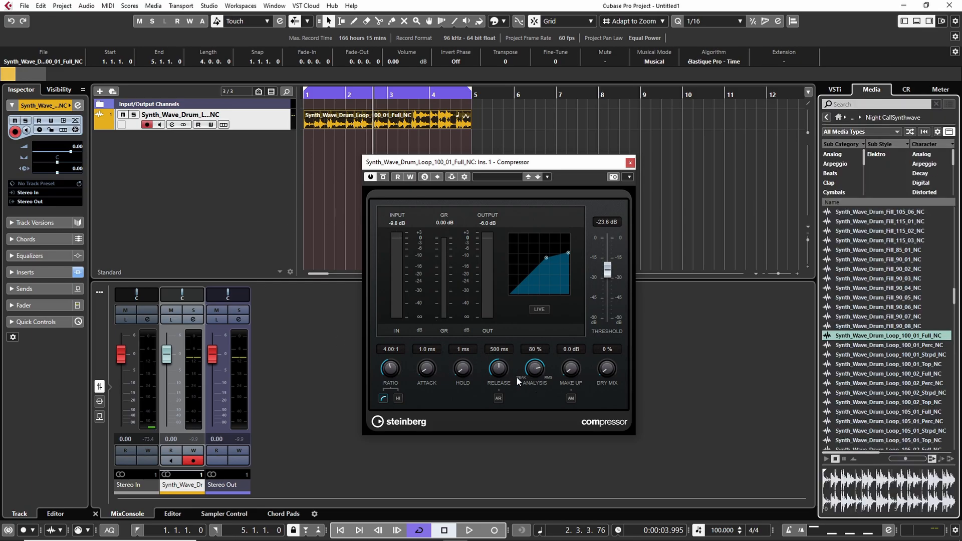
# - Play the looped drum clip and examine the movement of the compressor's gain reduction meter
pyautogui.press('space')
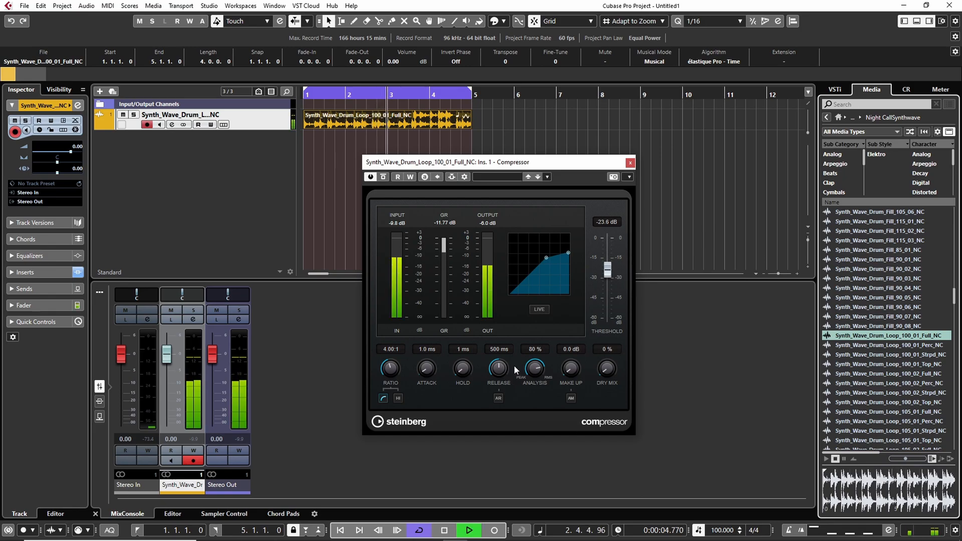
pyautogui.press('space')
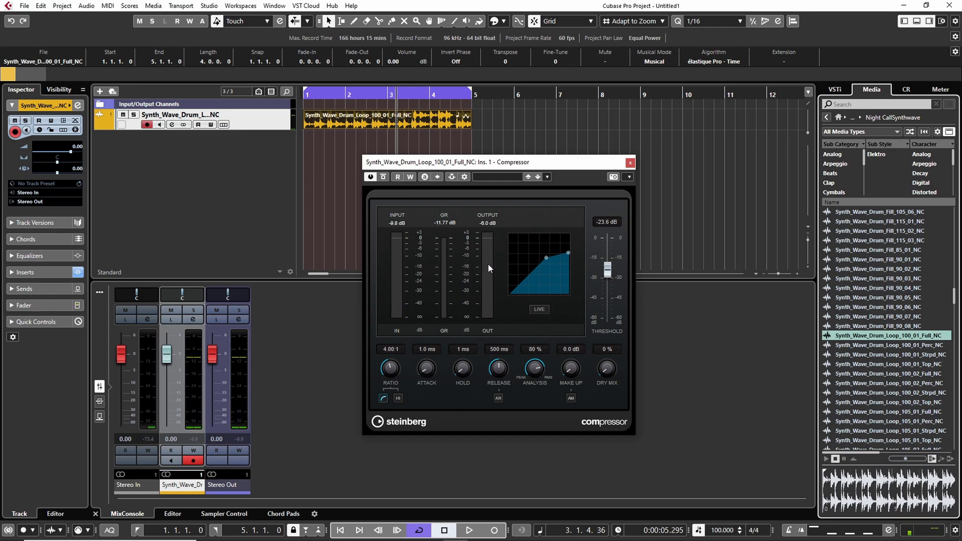
pyautogui.press('space')
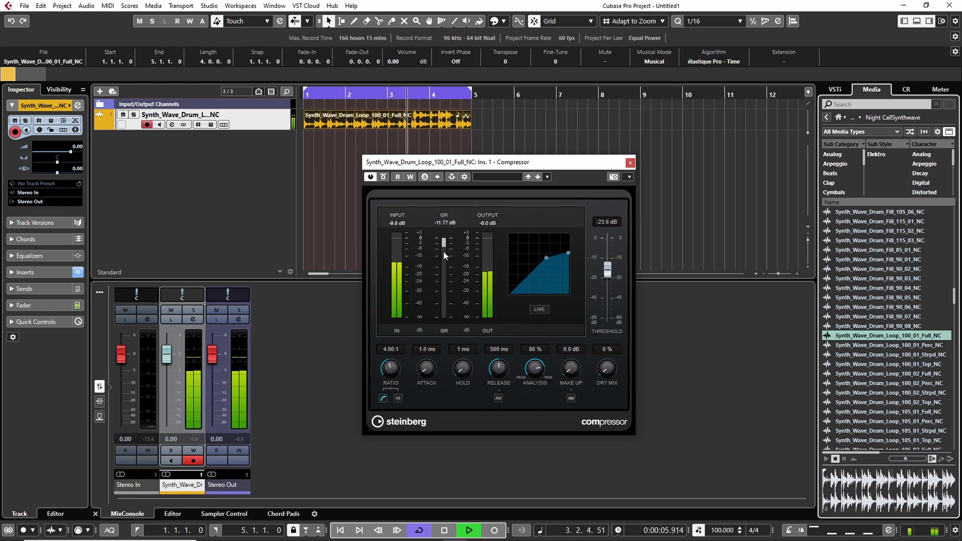
pyautogui.press('space')
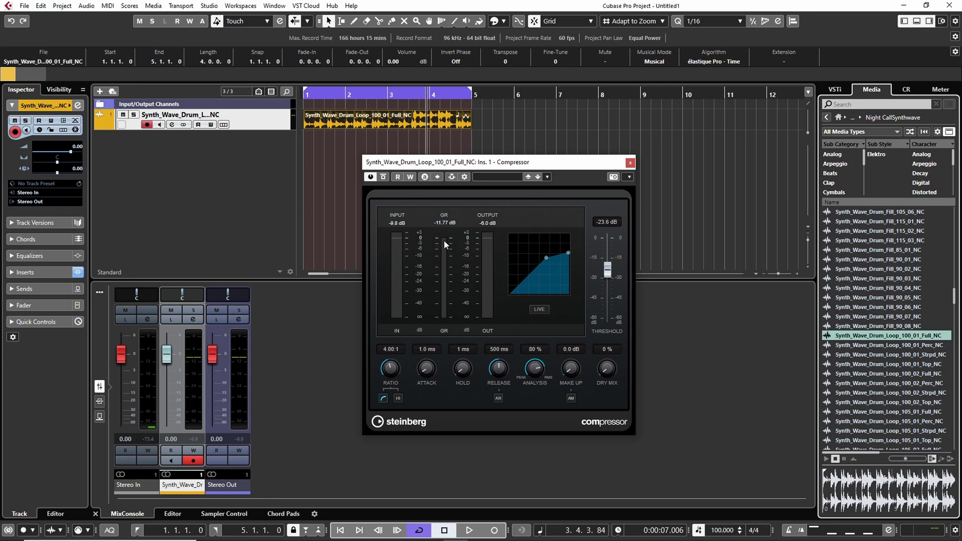
# - Shorten the compressor's release to 10 ms during playback, and set the attack to 17.5 ms
pyautogui.moveTo(506, 365); pyautogui.dragTo(501, 374)
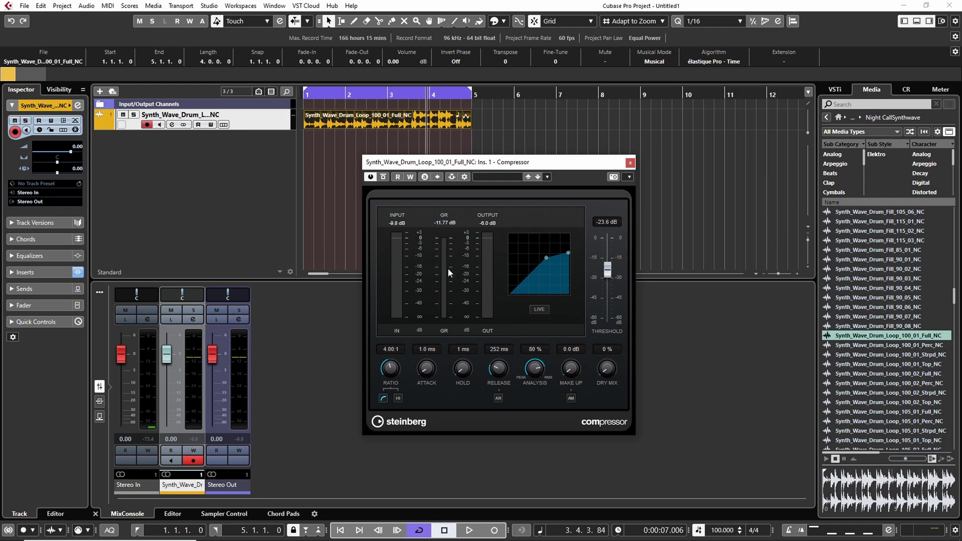
pyautogui.press('space')
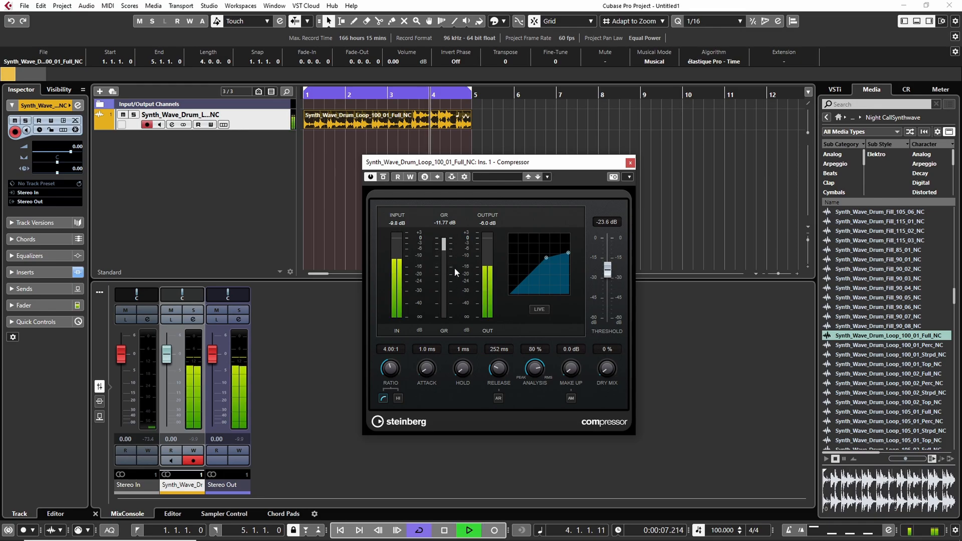
pyautogui.moveTo(506, 362); pyautogui.dragTo(500, 416)
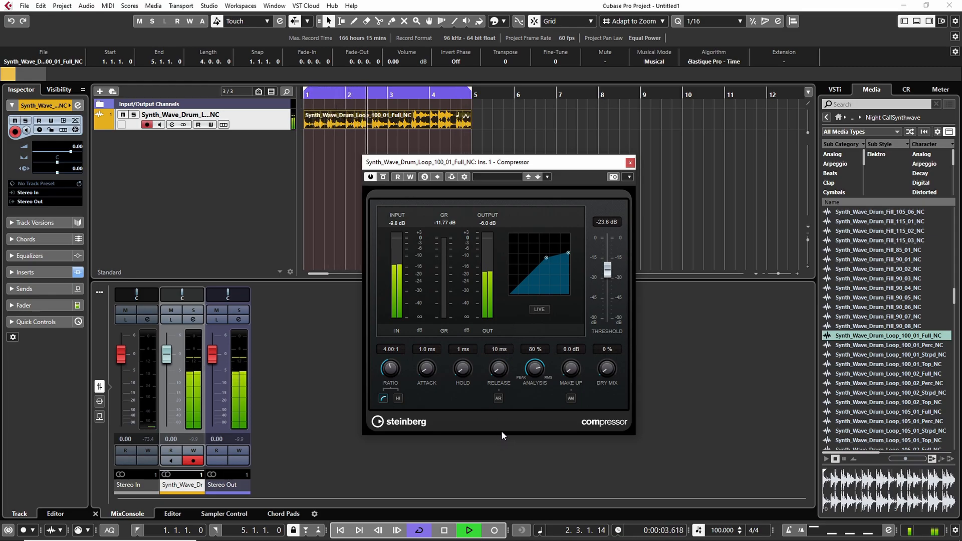
pyautogui.press('space')
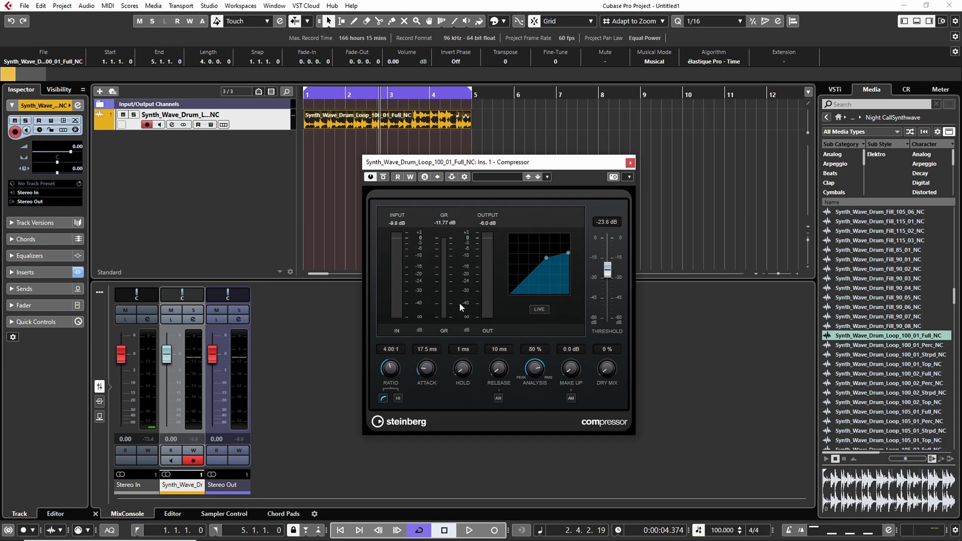
# - Open the drum loop clip in the Sample Editor to examine its waveform
pyautogui.doubleClick(408, 120)
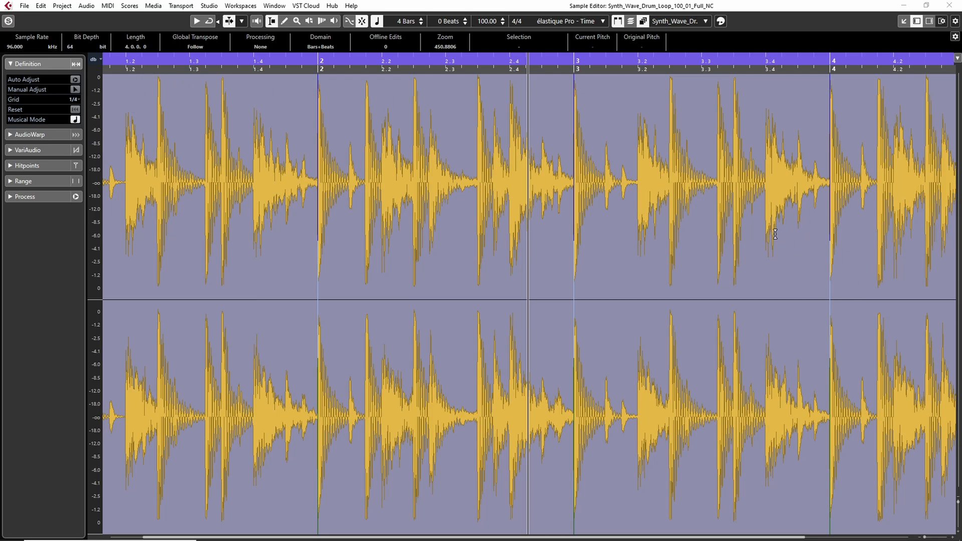
# - Bring the compressor window over the Sample Editor's waveform and set its attack to 25 ms during playback
pyautogui.moveTo(961, 240); pyautogui.dragTo(742, 122)
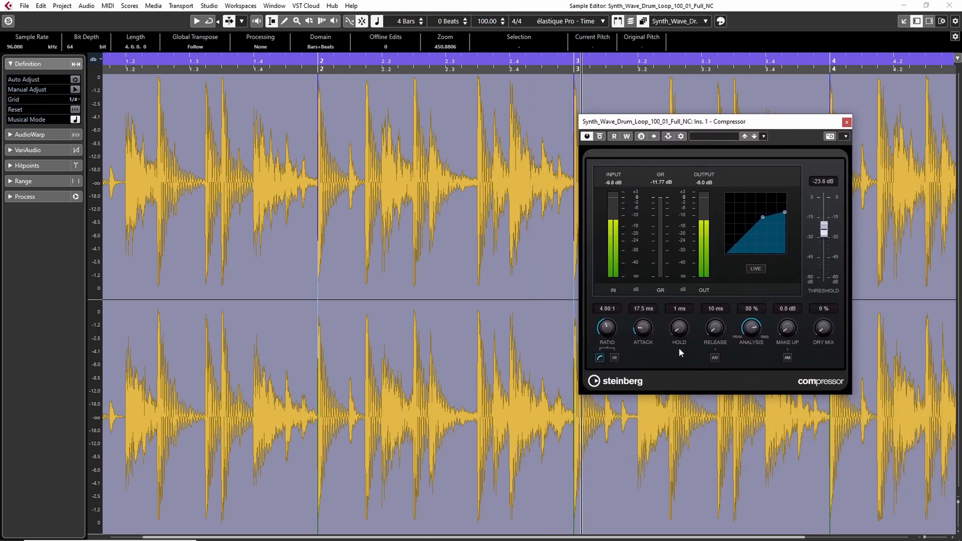
pyautogui.moveTo(651, 330); pyautogui.dragTo(652, 325)
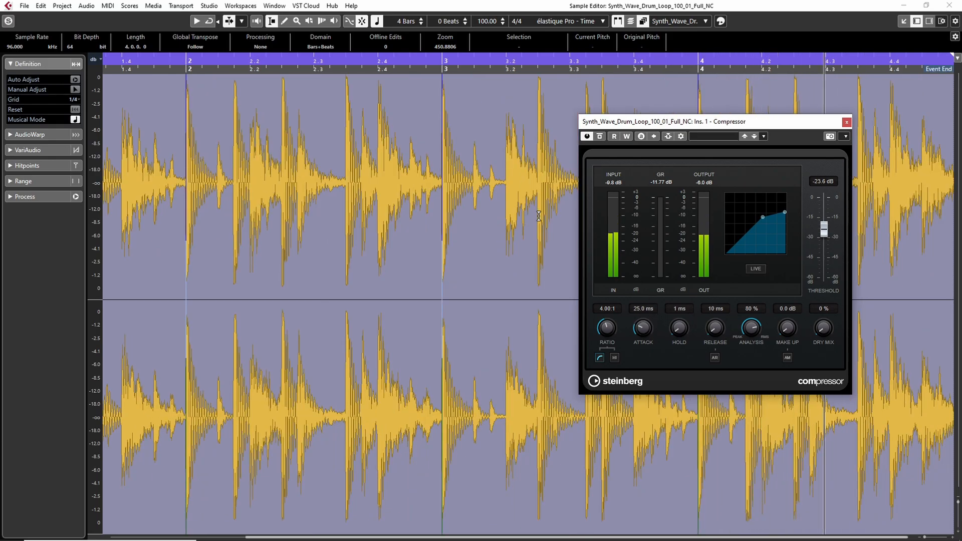
# - Highlight the waveform ranges just after bar 3 and just before beat 2.4 to examine how the drum hits decay
pyautogui.moveTo(441, 105); pyautogui.dragTo(453, 103)
pyautogui.click(485, 114)
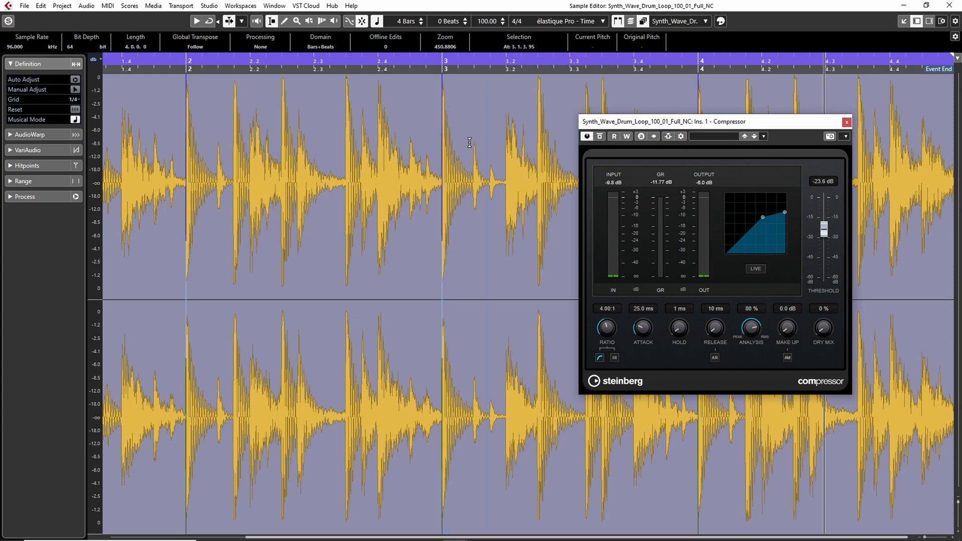
pyautogui.moveTo(447, 179); pyautogui.dragTo(503, 172)
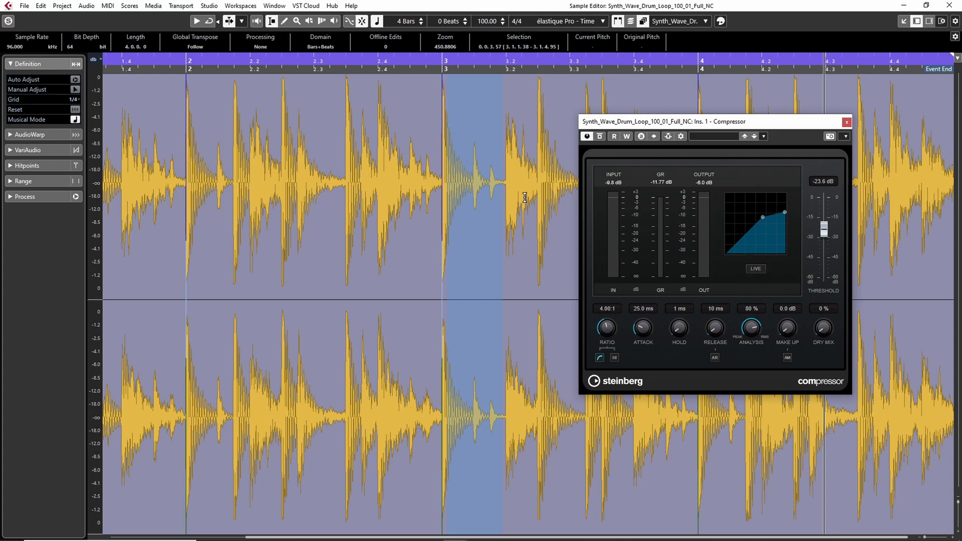
pyautogui.moveTo(346, 177); pyautogui.dragTo(377, 180)
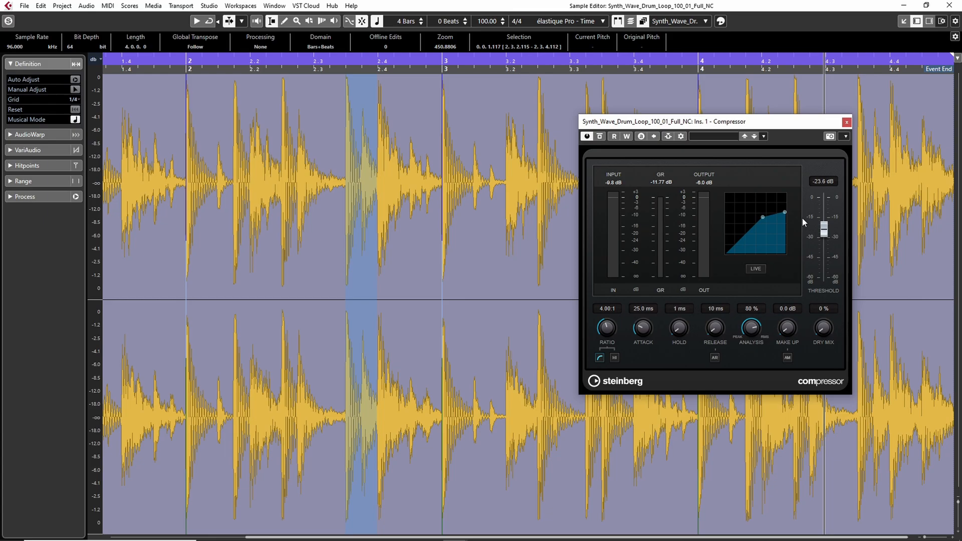
# - Play the drum loop and raise the compressor's make-up gain to 9.6 dB
pyautogui.press('space')
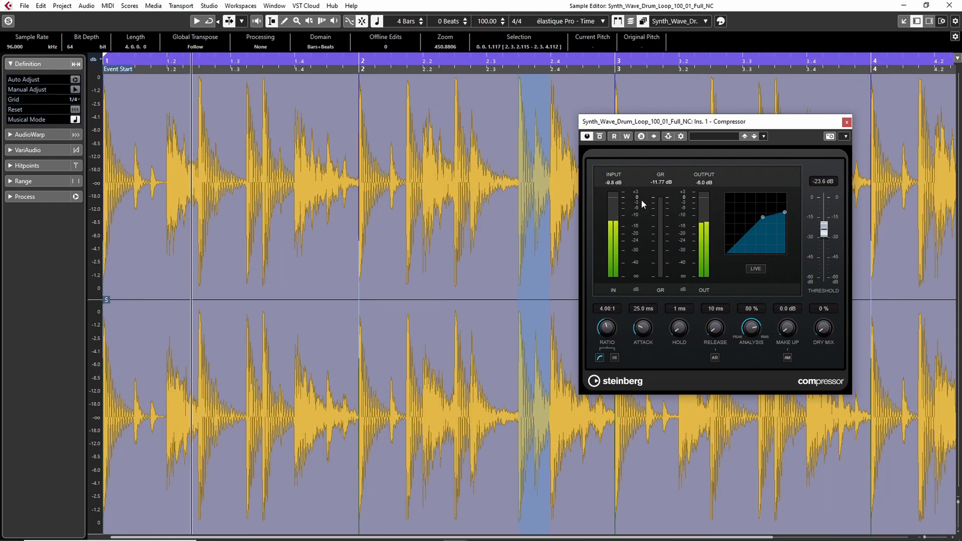
pyautogui.moveTo(788, 341); pyautogui.dragTo(788, 326)
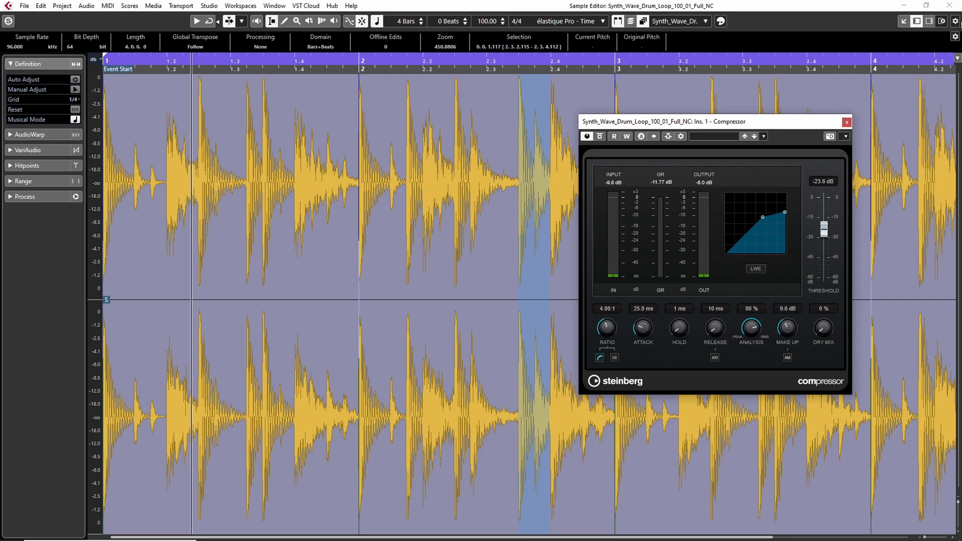
# - Close the Sample Editor, move the compressor window clear of the Control Room, and lower the main monitoring level to -7.32 dB
pyautogui.click(950, 5)
pyautogui.moveTo(804, 118); pyautogui.dragTo(758, 116)
pyautogui.click(906, 89)
pyautogui.moveTo(888, 329); pyautogui.dragTo(890, 356)
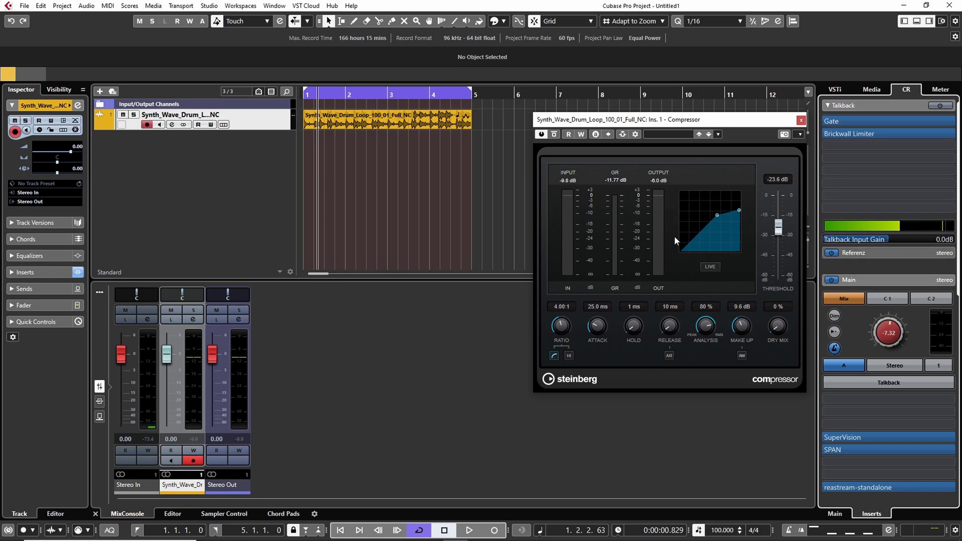
# - Audition the compressed loop while reducing the make-up gain to 9.0 dB, and stop playback
pyautogui.press('space')
pyautogui.moveTo(745, 326); pyautogui.dragTo(744, 333)
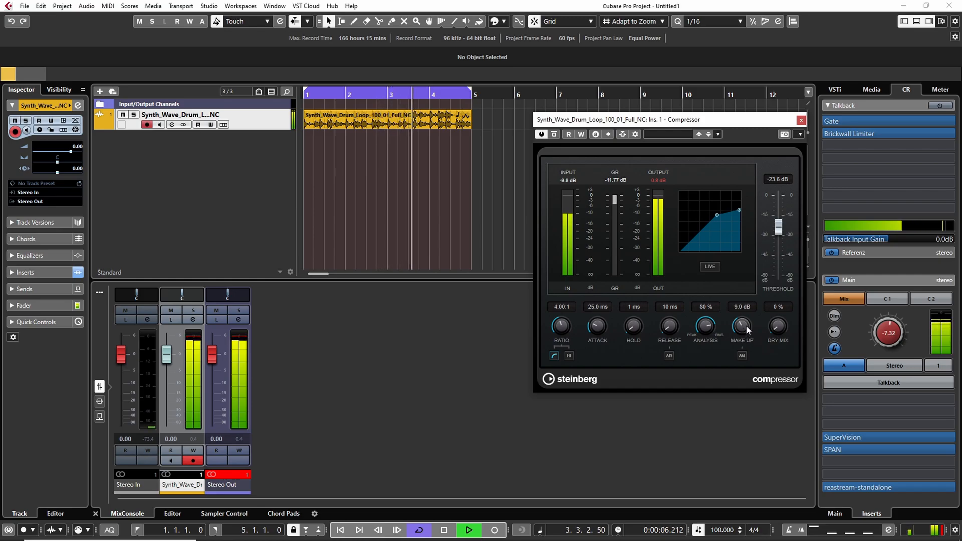
pyautogui.press('space')
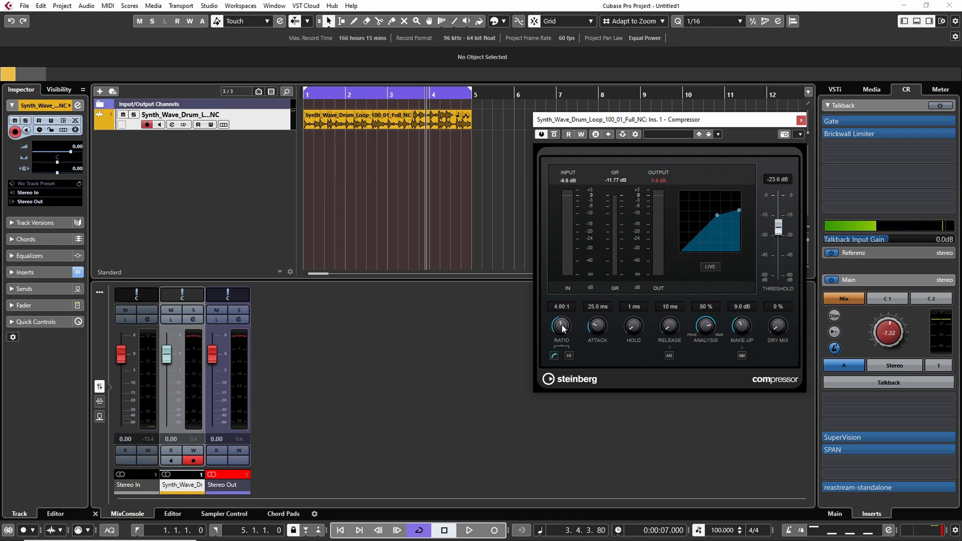
# - Set the compressor's attack to 0.1 ms and reset its make-up gain to 0 dB
pyautogui.moveTo(590, 336); pyautogui.dragTo(602, 363)
pyautogui.keyDown('ctrl'); pyautogui.click(743, 327); pyautogui.keyUp('ctrl')
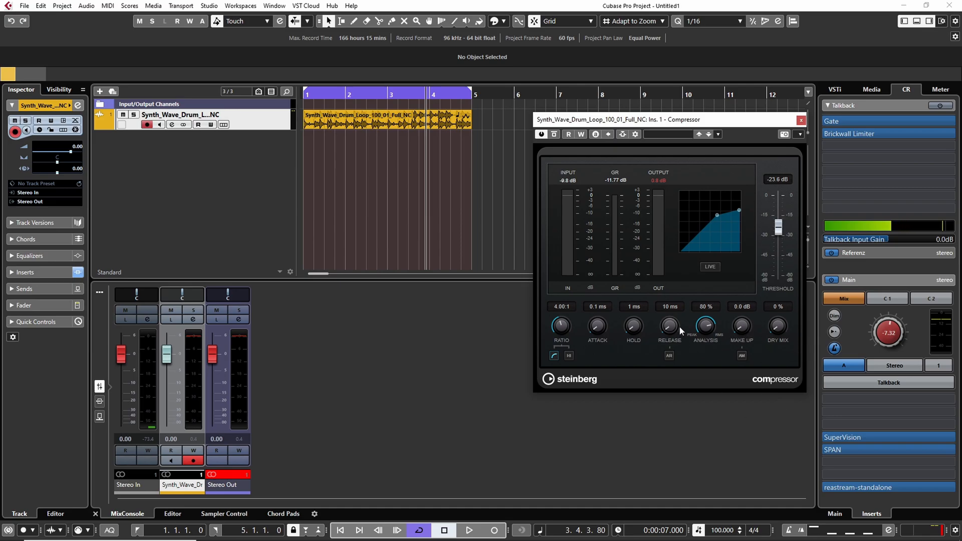